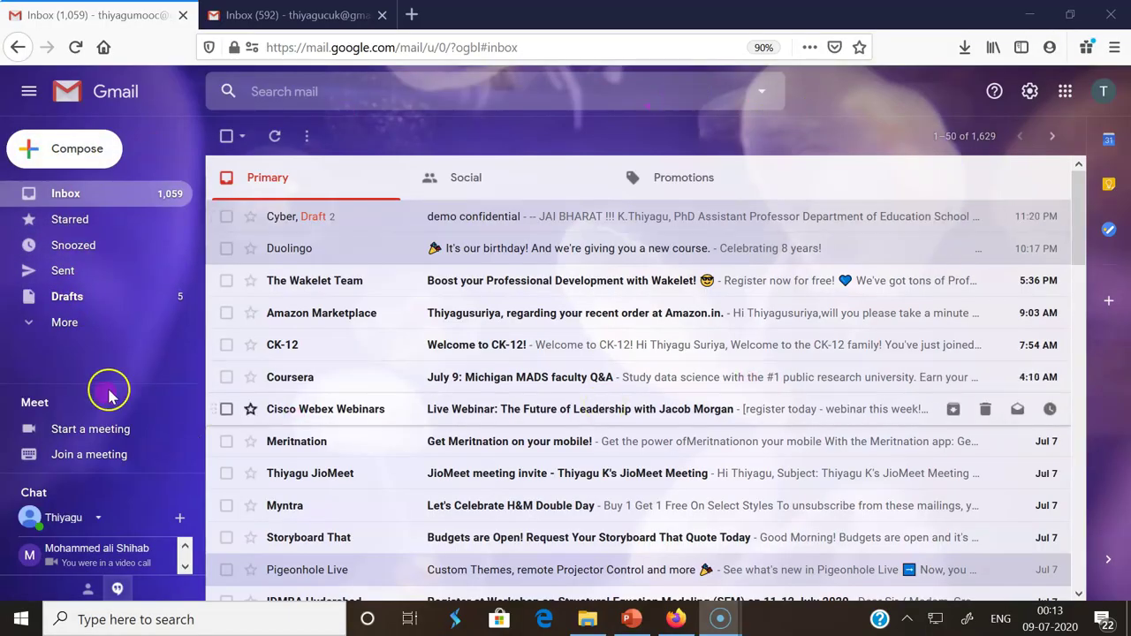
- Compose a new message to the suggested contact's second account with the subject "Demo confidential mail"
{"action": "left_click", "coordinate": [79, 159]}
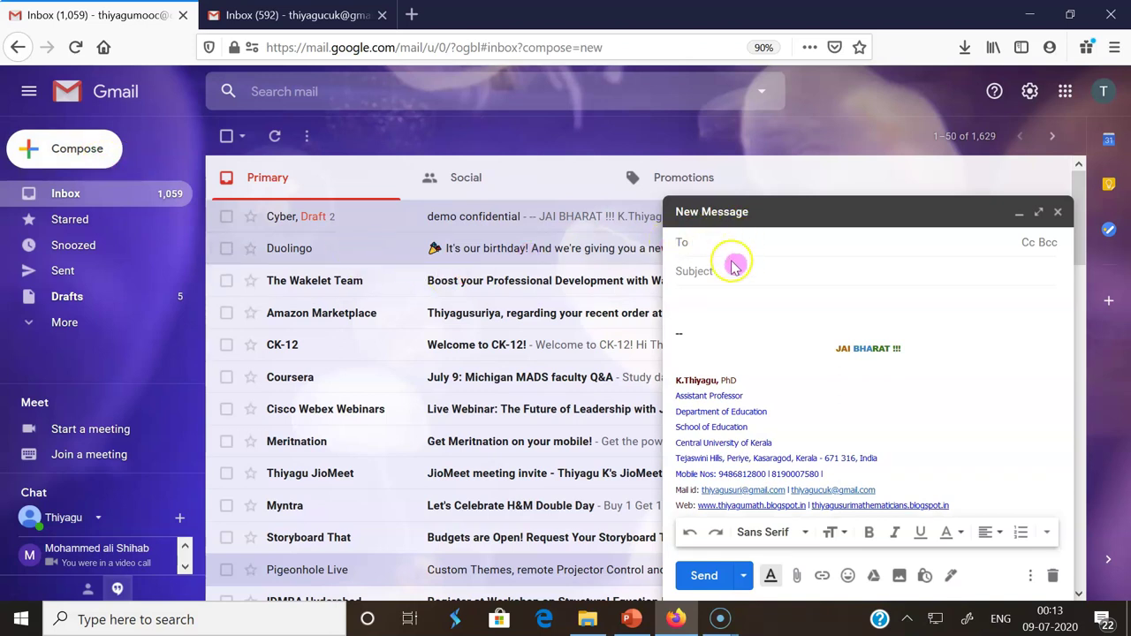
{"action": "type", "text": "t"}
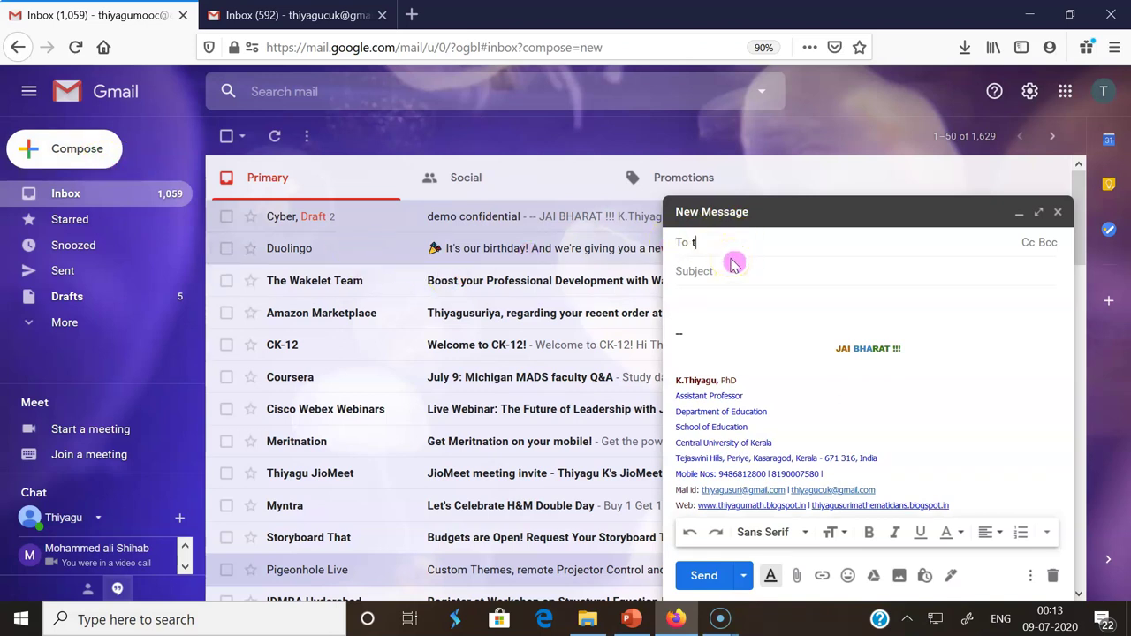
{"action": "type", "text": "hi"}
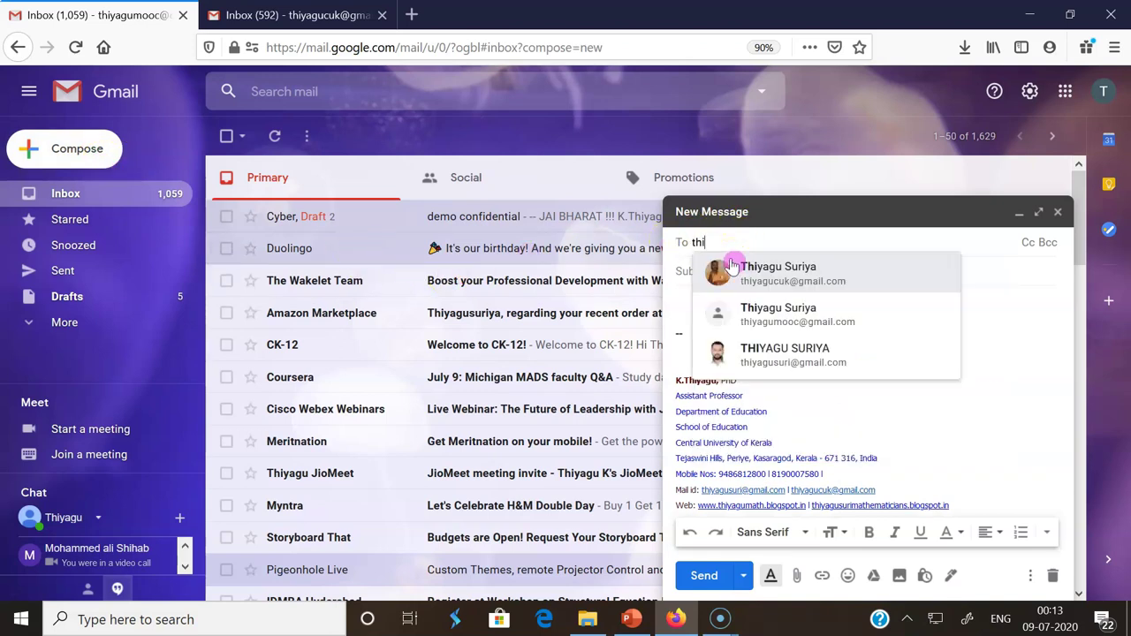
{"action": "left_click", "coordinate": [793, 271]}
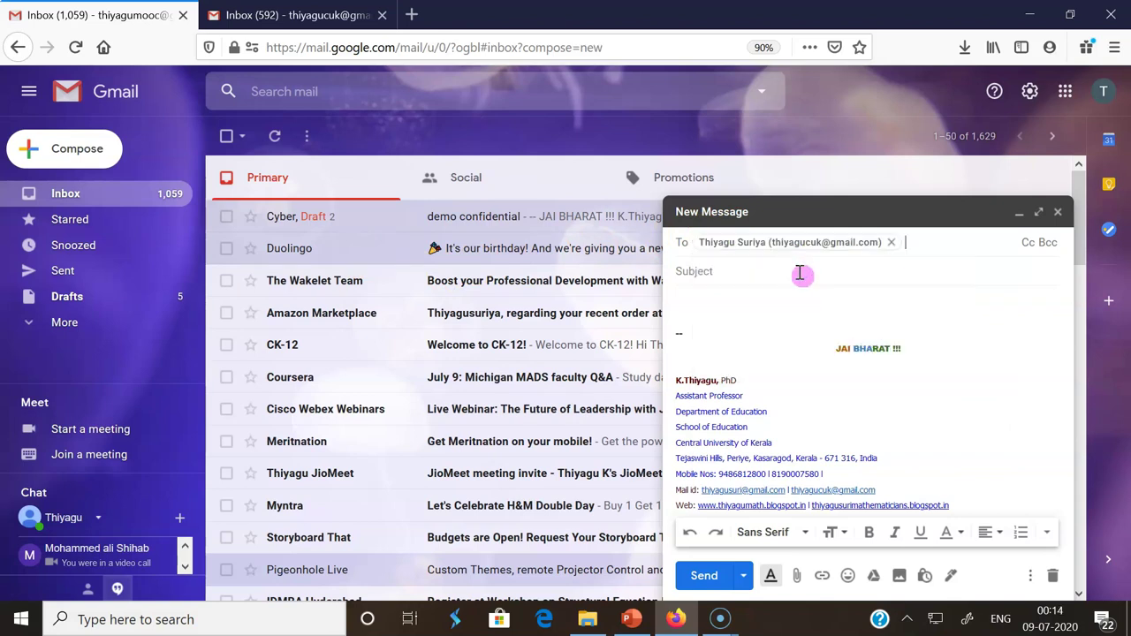
{"action": "left_click", "coordinate": [766, 277]}
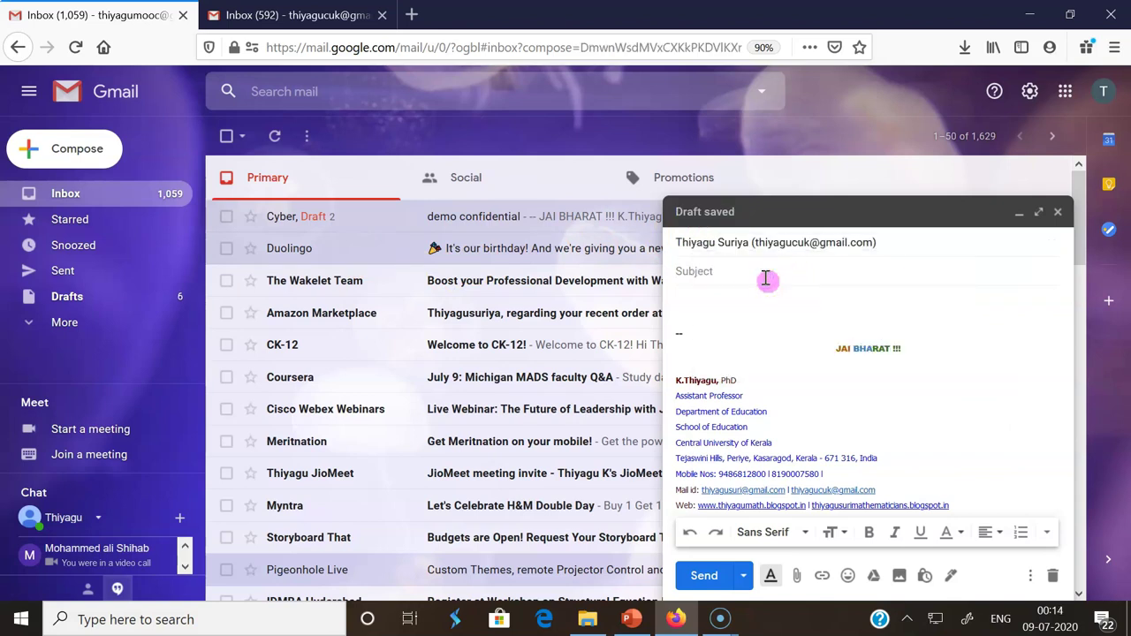
{"action": "type", "text": "Demo confidential mail"}
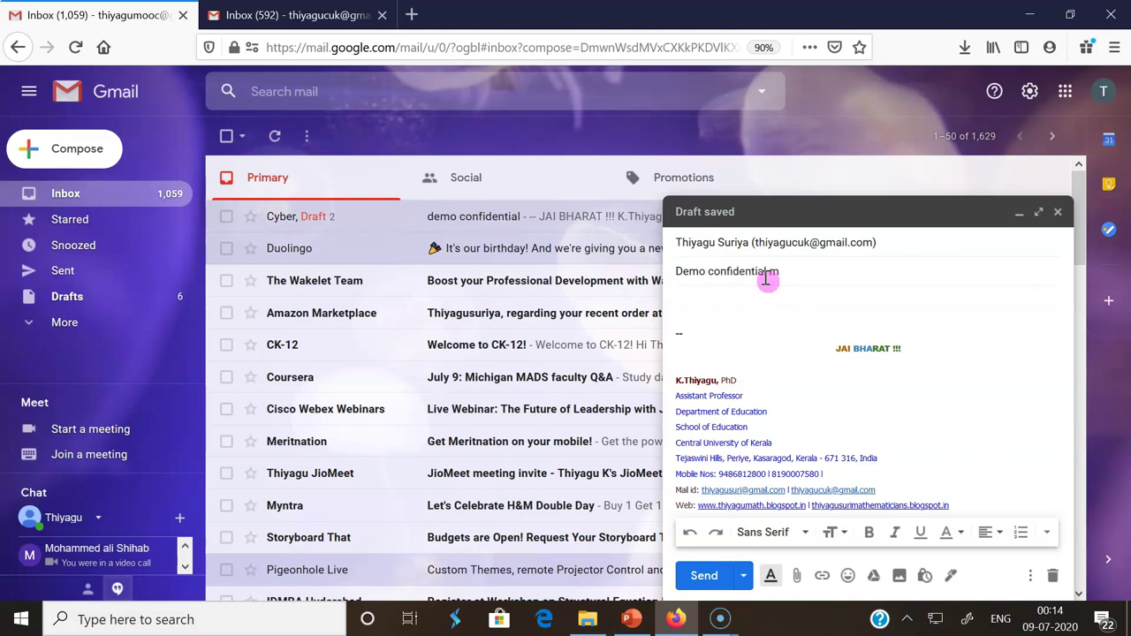
- Write a "Username:" line and a "Password:" line in the message body, each with a masked placeholder value
{"action": "left_click", "coordinate": [683, 299]}
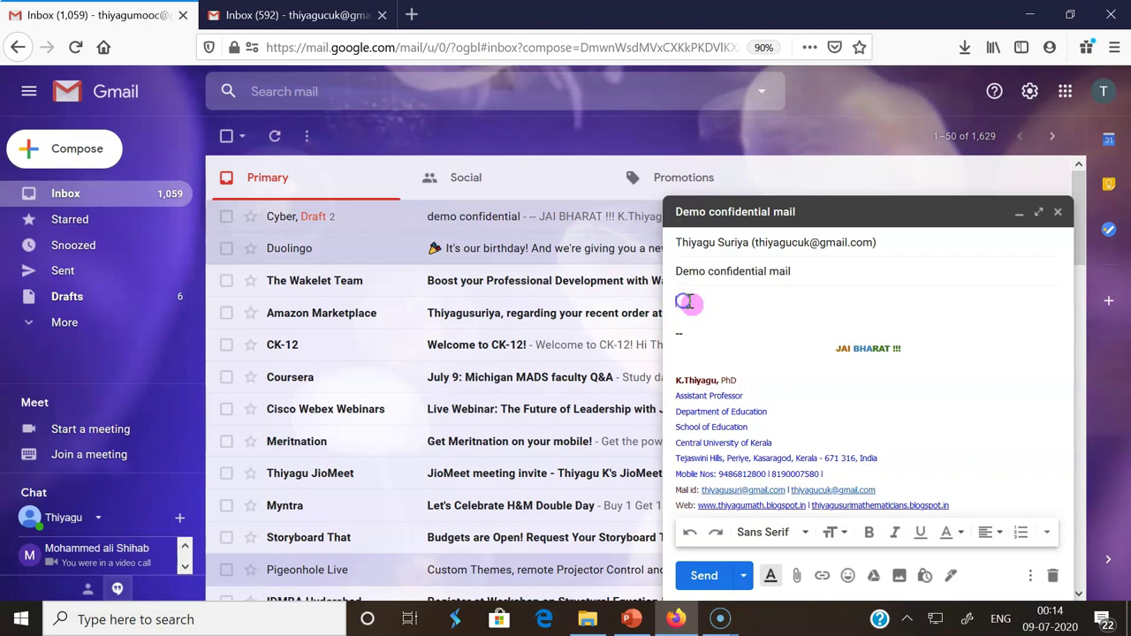
{"action": "type", "text": "Username"}
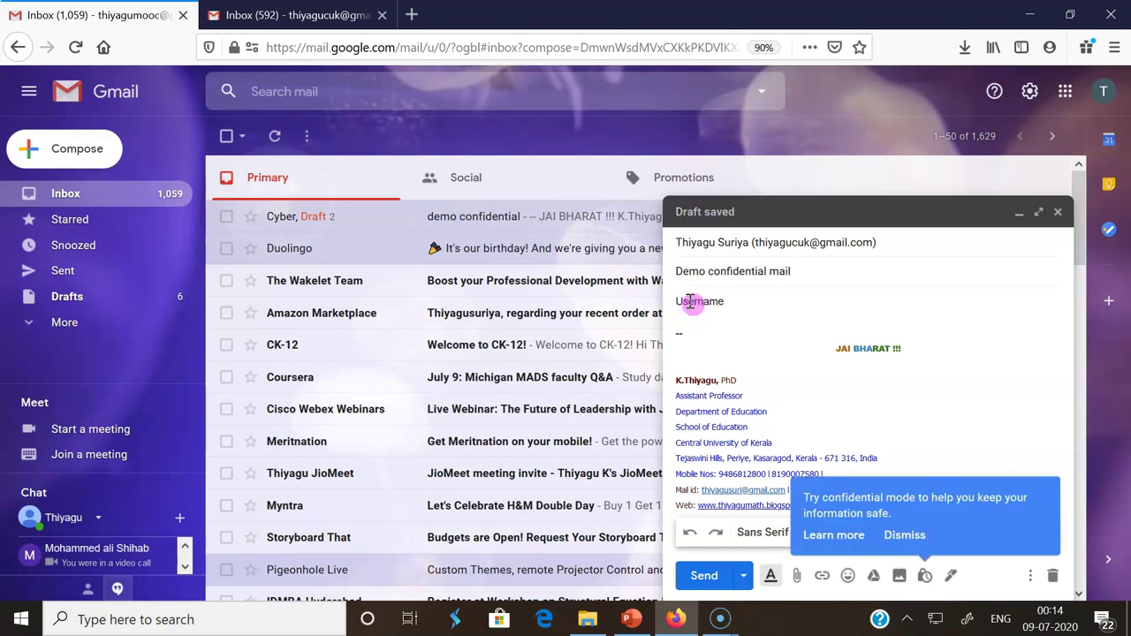
{"action": "type", "text": ": "}
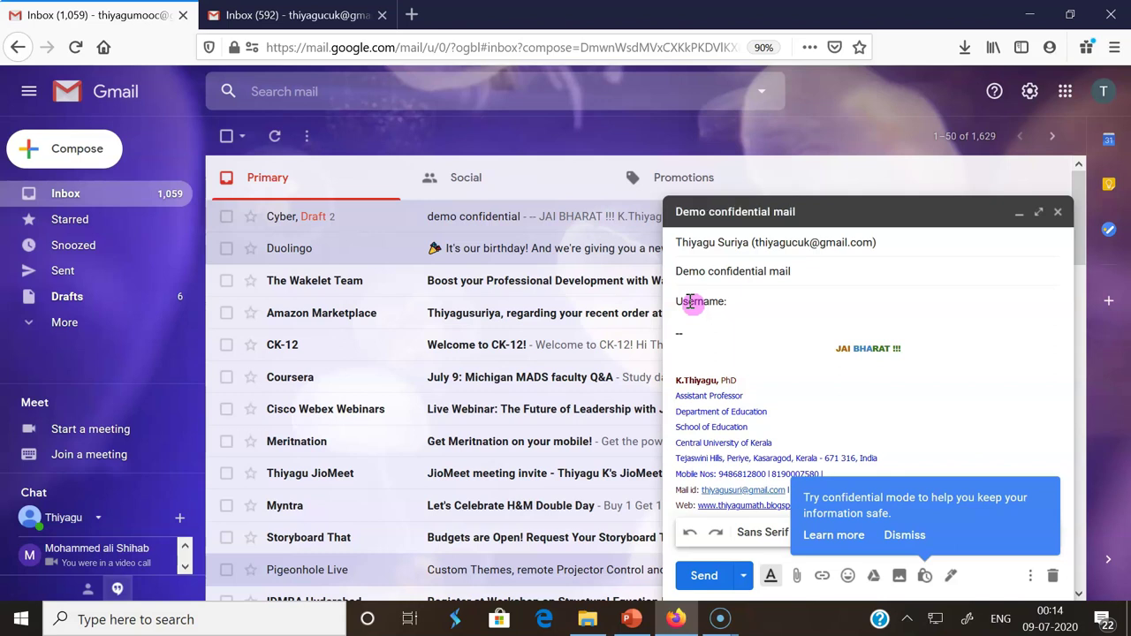
{"action": "type", "text": "xxxxx"}
{"action": "key", "text": "Return"}
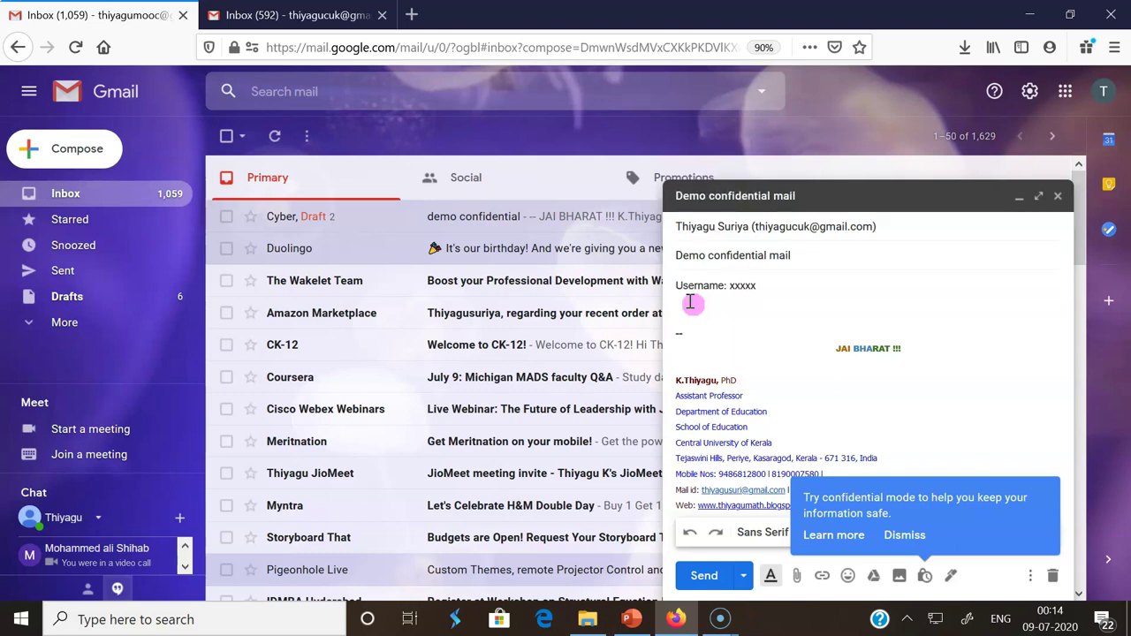
{"action": "type", "text": "Password: XXXXXX"}
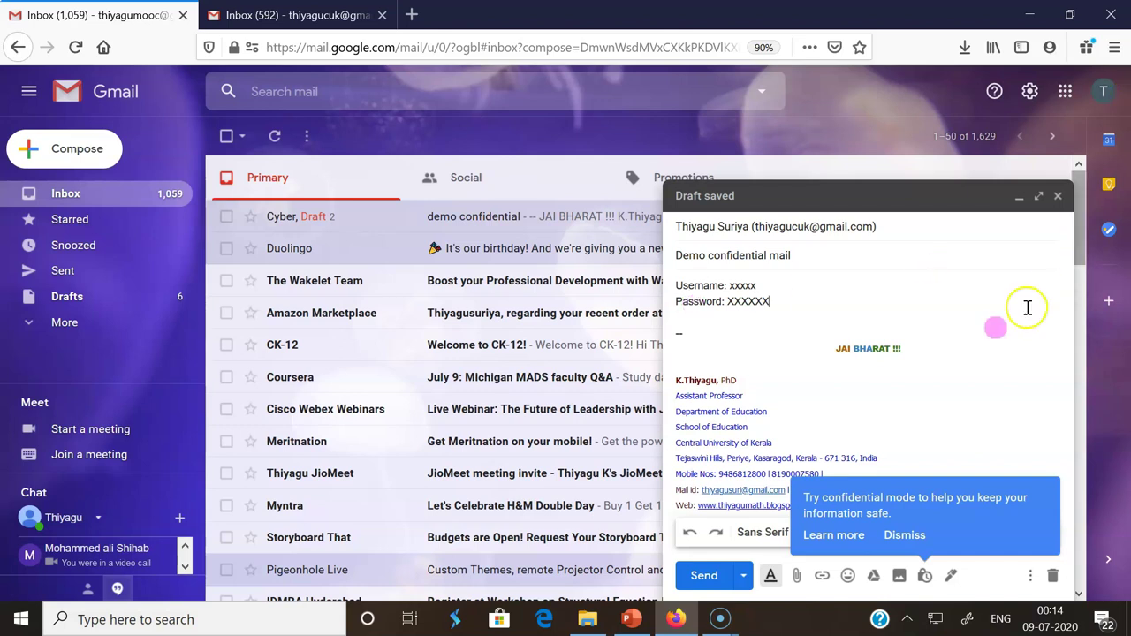
- Turn on confidential mode for the message and set its expiration to 1 day
{"action": "left_click", "coordinate": [945, 351]}
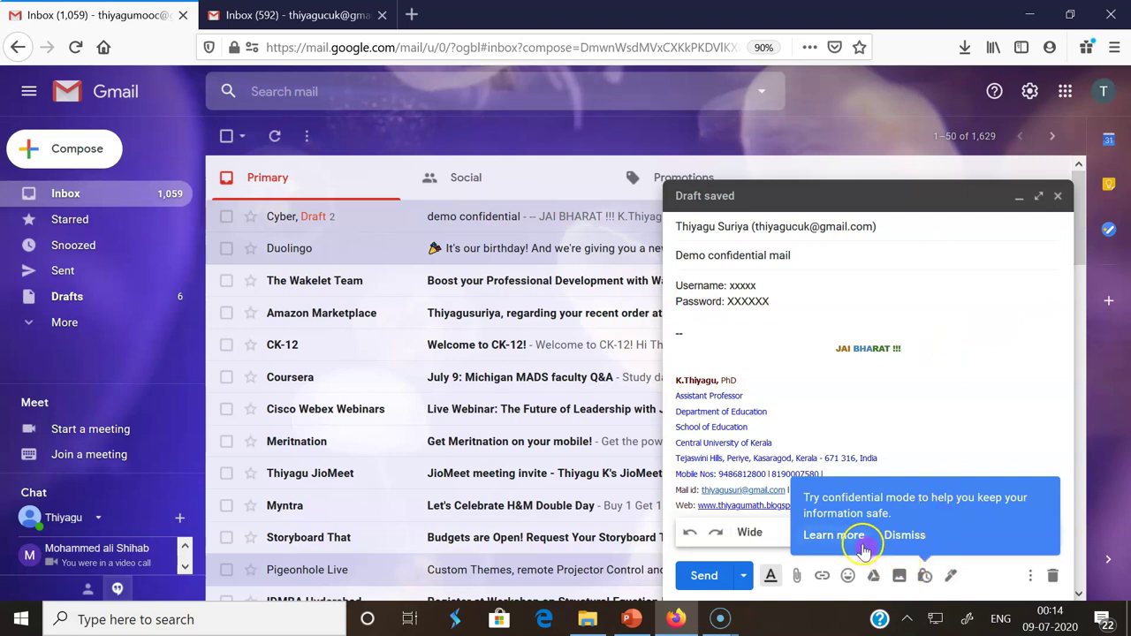
{"action": "left_click", "coordinate": [925, 579]}
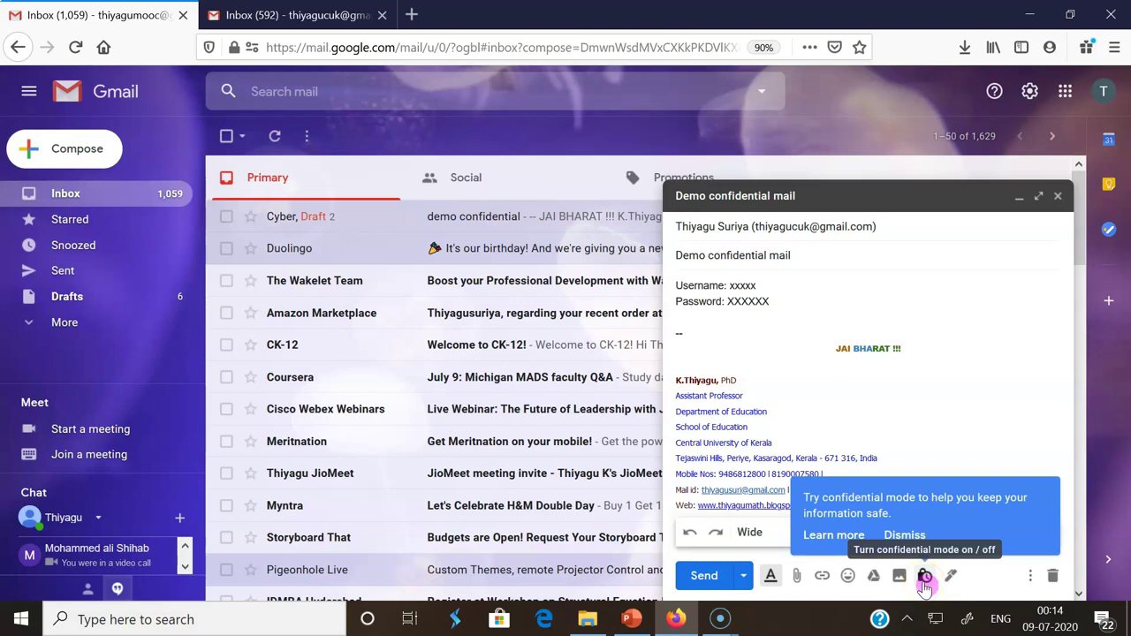
{"action": "left_click", "coordinate": [924, 579]}
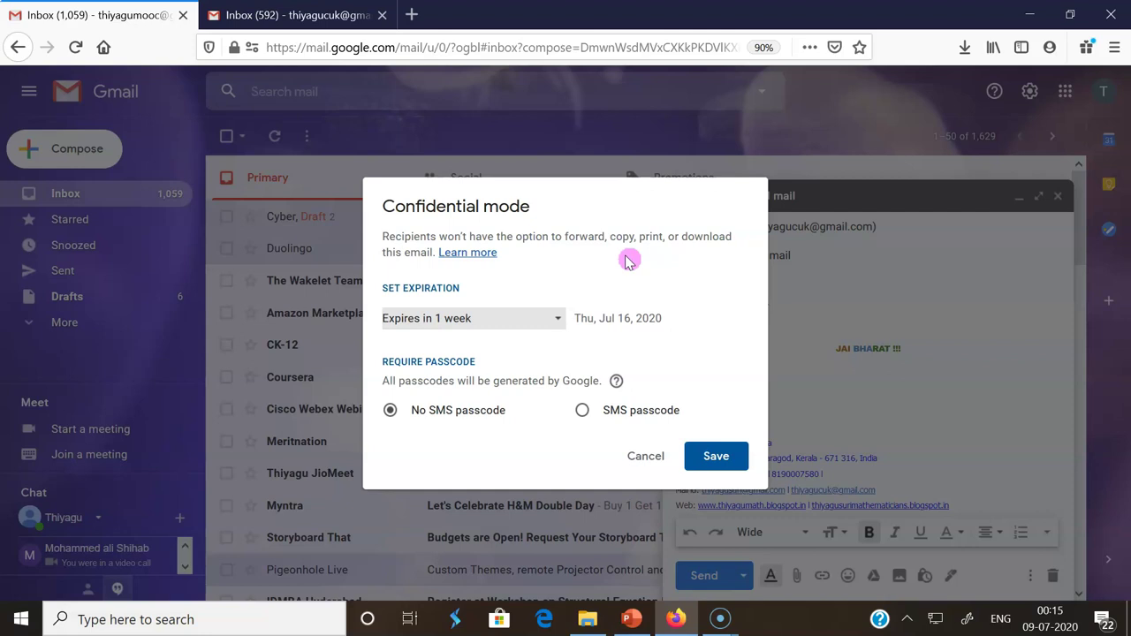
{"action": "left_click", "coordinate": [505, 326]}
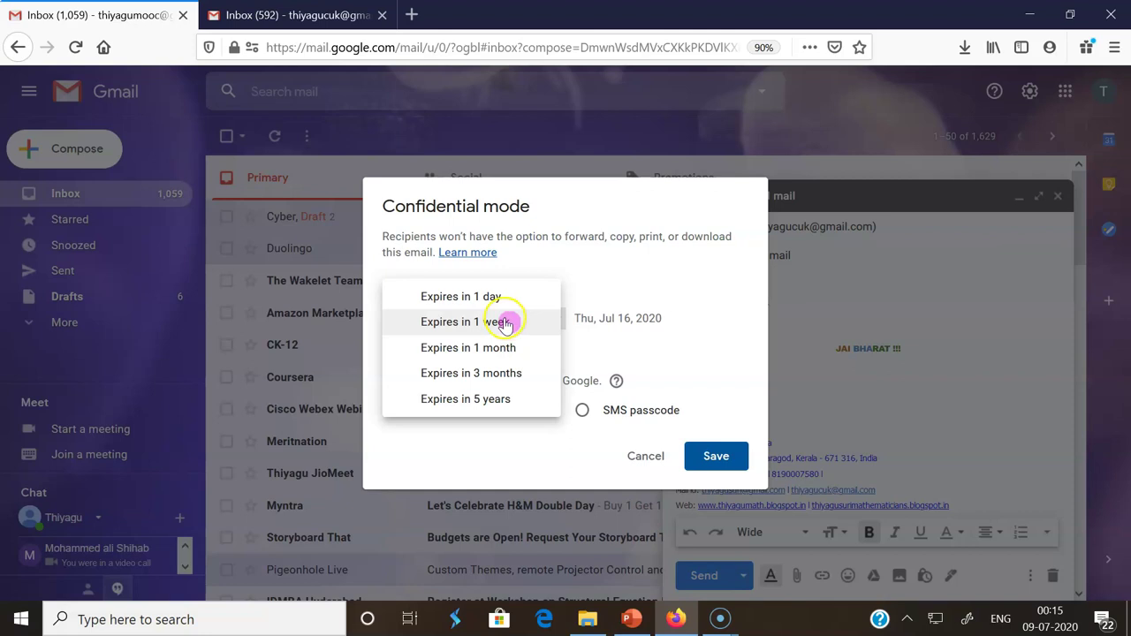
{"action": "left_click", "coordinate": [495, 308]}
- Try a 1-week expiration for the message and set it back to 1 day
{"action": "left_click", "coordinate": [495, 321]}
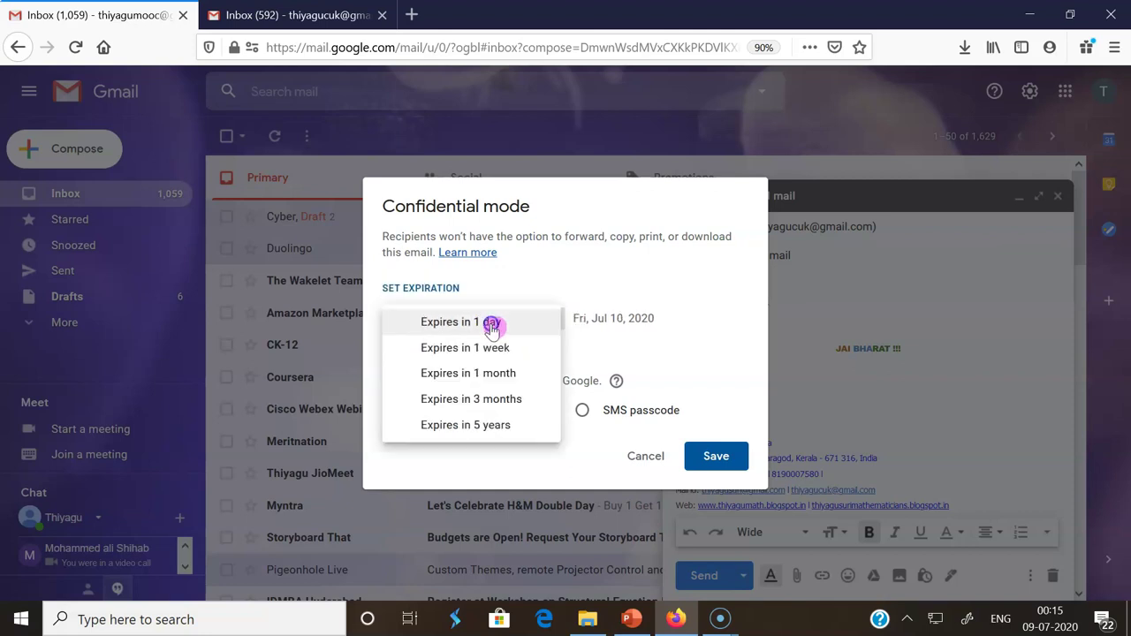
{"action": "left_click", "coordinate": [472, 349]}
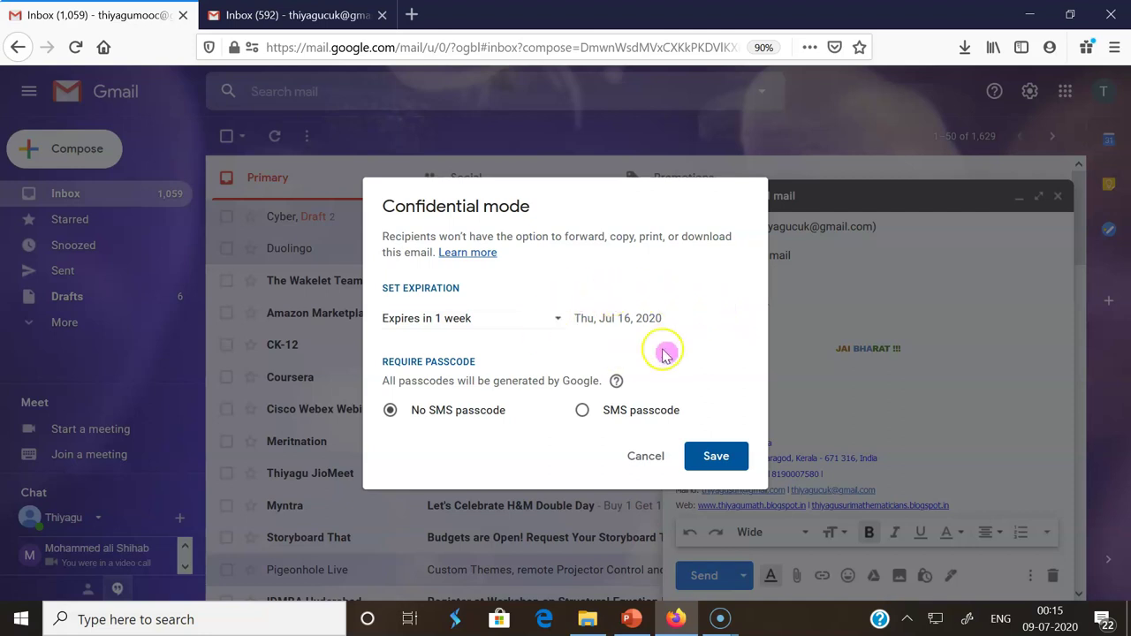
{"action": "left_click", "coordinate": [539, 323]}
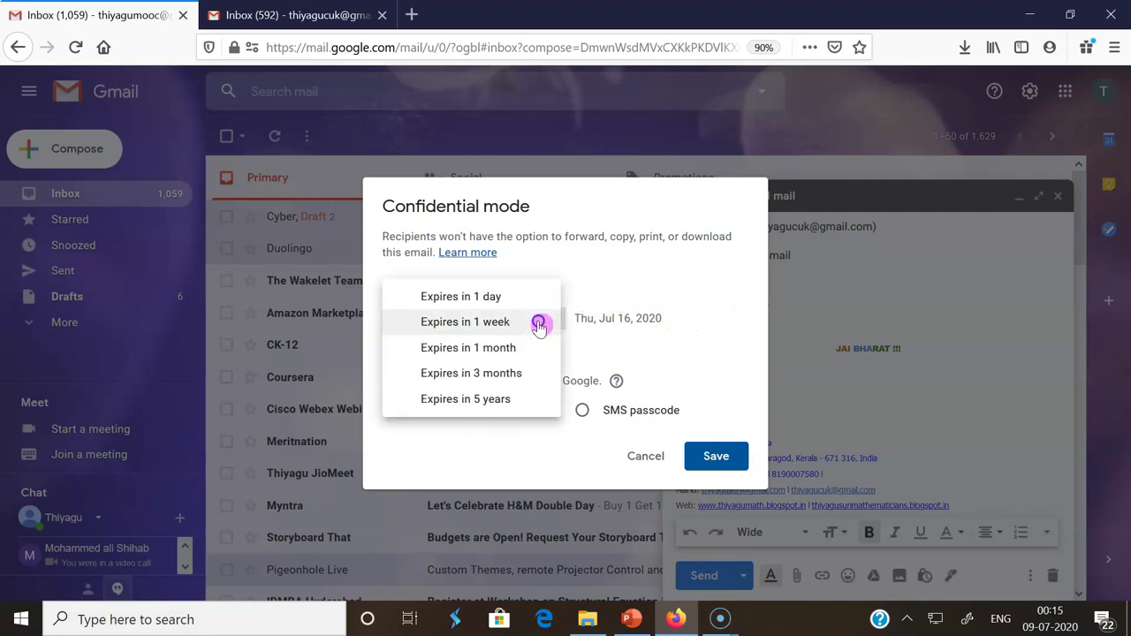
{"action": "left_click", "coordinate": [492, 300]}
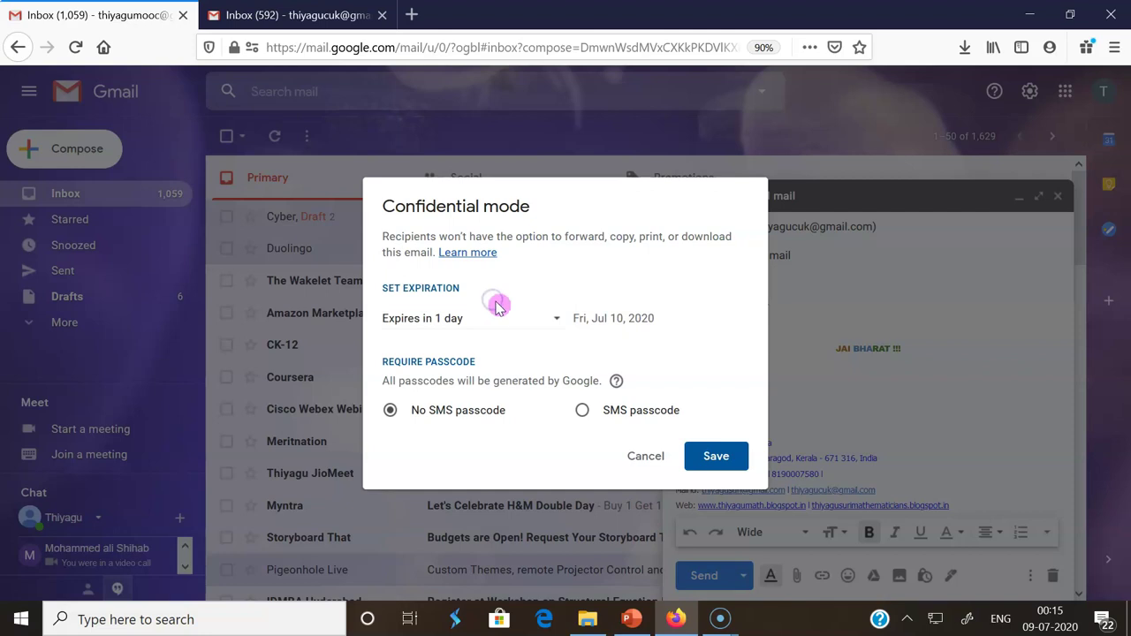
- Try the SMS passcode option, return to No SMS passcode, and save the confidential mode settings
{"action": "left_click", "coordinate": [464, 423]}
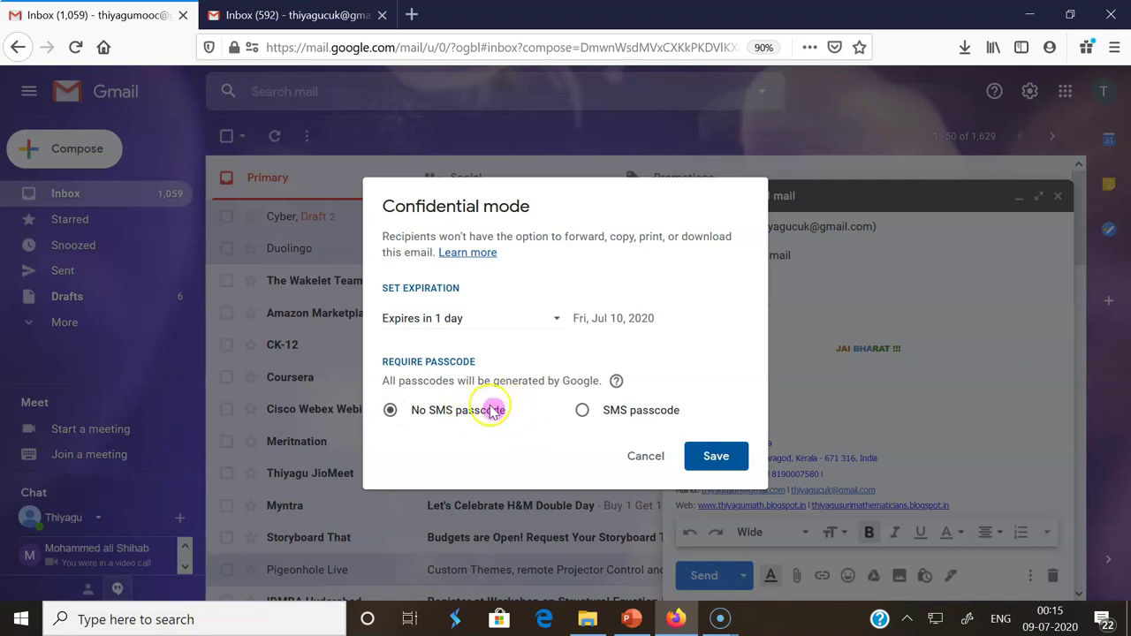
{"action": "left_click", "coordinate": [491, 412]}
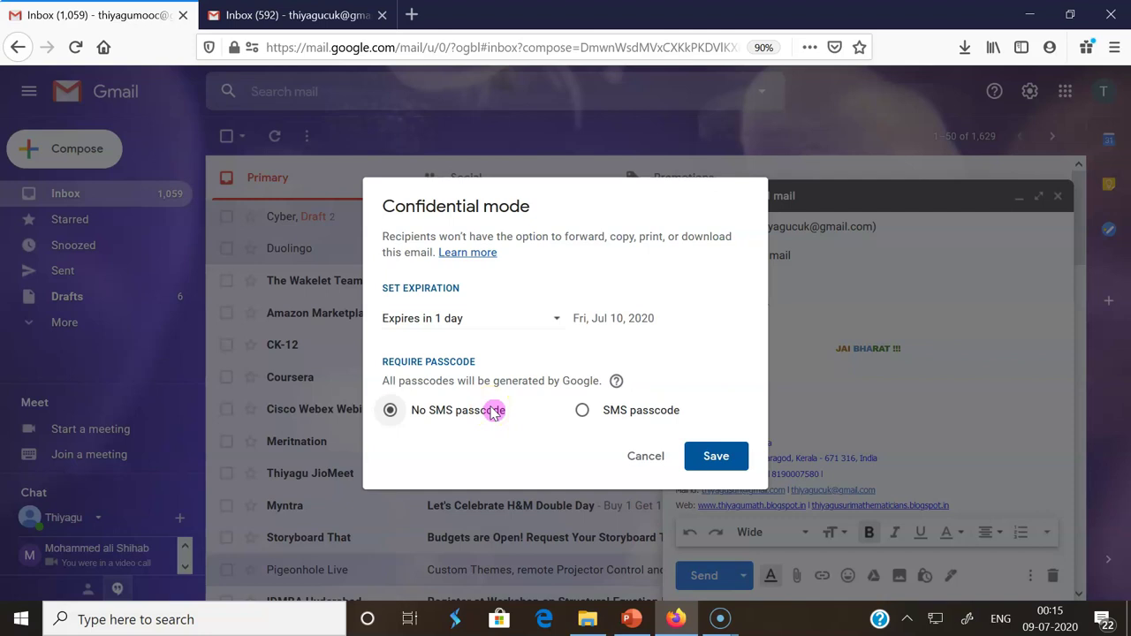
{"action": "left_click", "coordinate": [589, 415]}
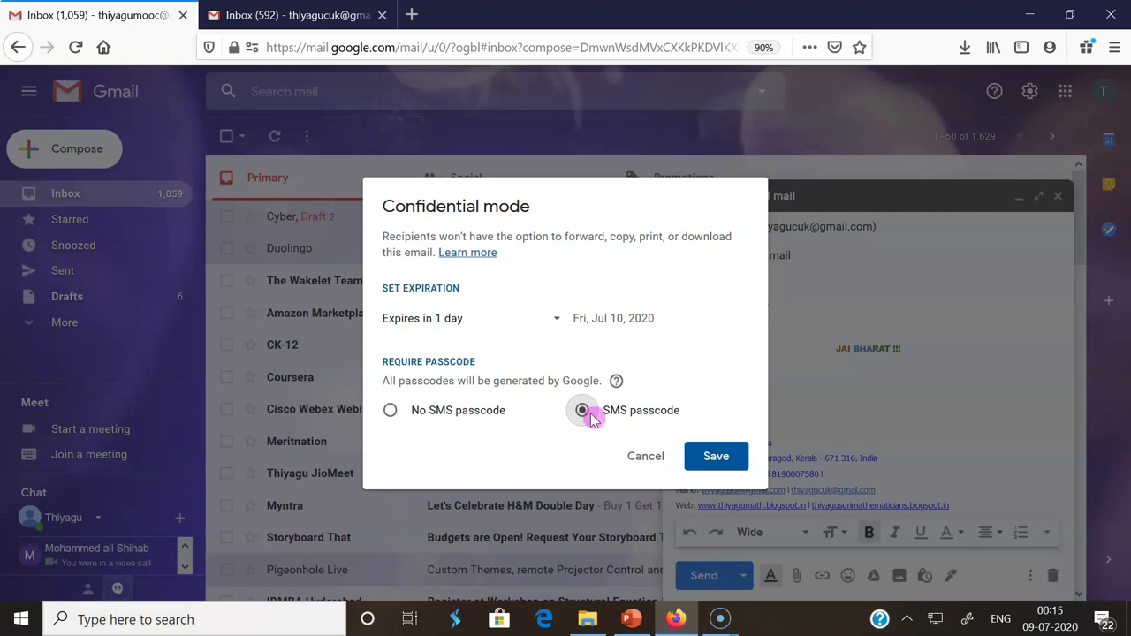
{"action": "left_click", "coordinate": [433, 416]}
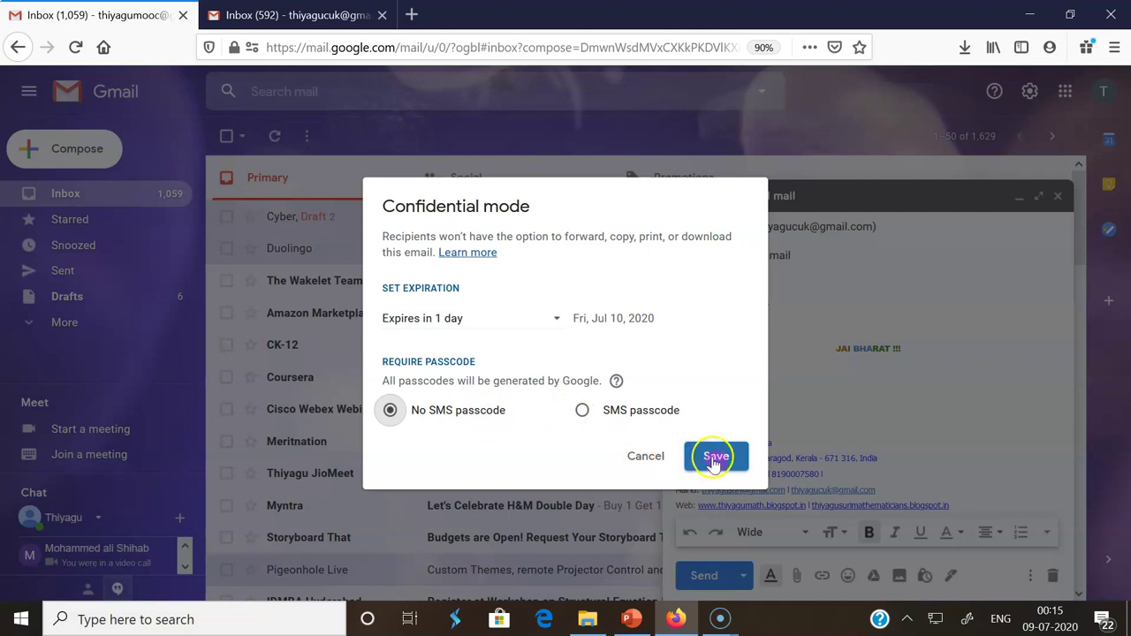
{"action": "left_click", "coordinate": [714, 461]}
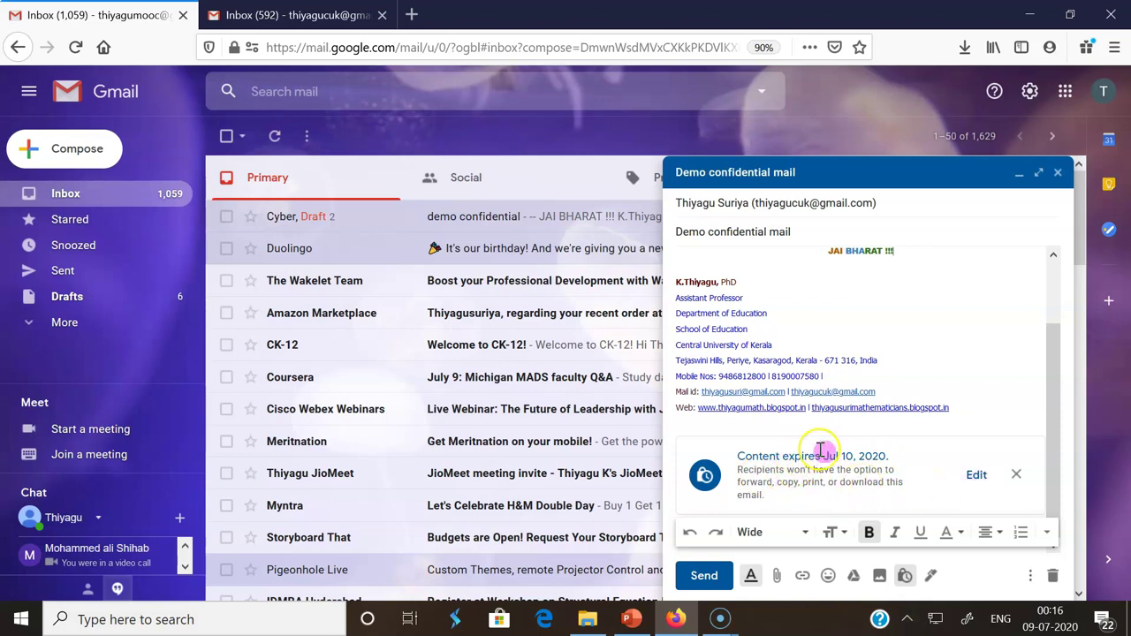
- Review the message's expiration notice, body and recipient, and send the confidential message
{"action": "left_click", "coordinate": [957, 469]}
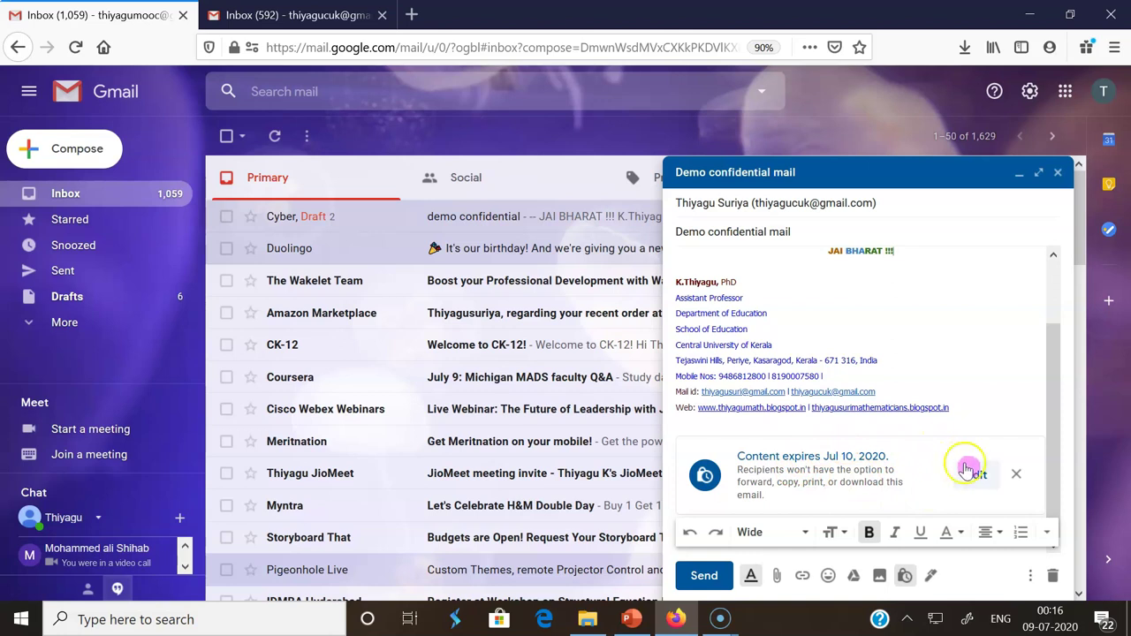
{"action": "left_click_drag", "start_coordinate": [1055, 416], "coordinate": [1043, 295]}
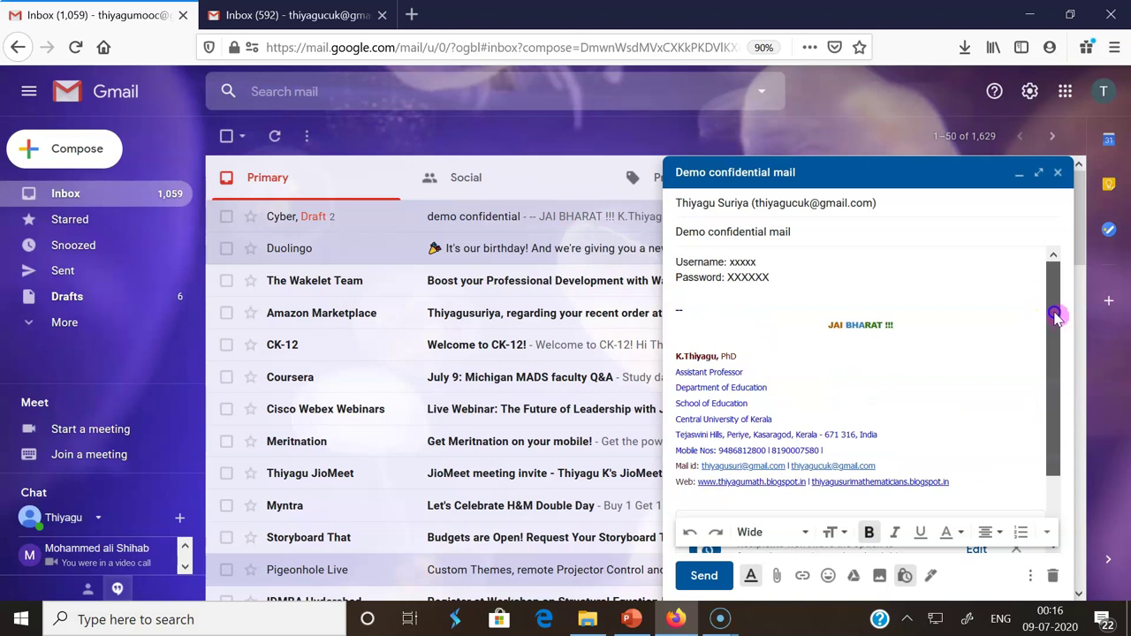
{"action": "left_click", "coordinate": [900, 206]}
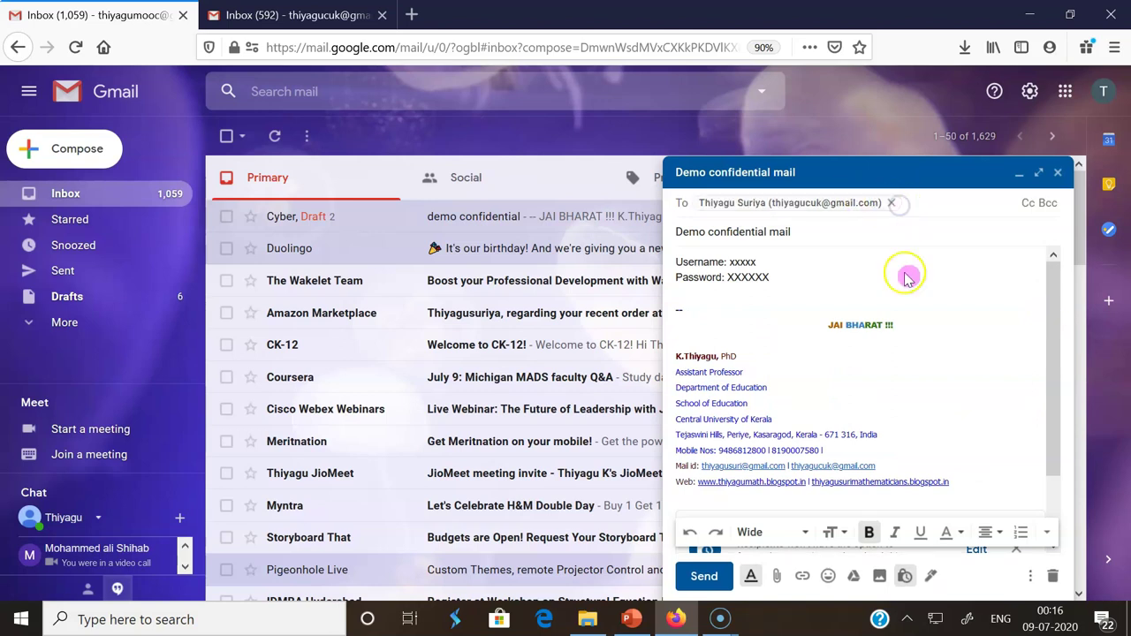
{"action": "left_click", "coordinate": [704, 577]}
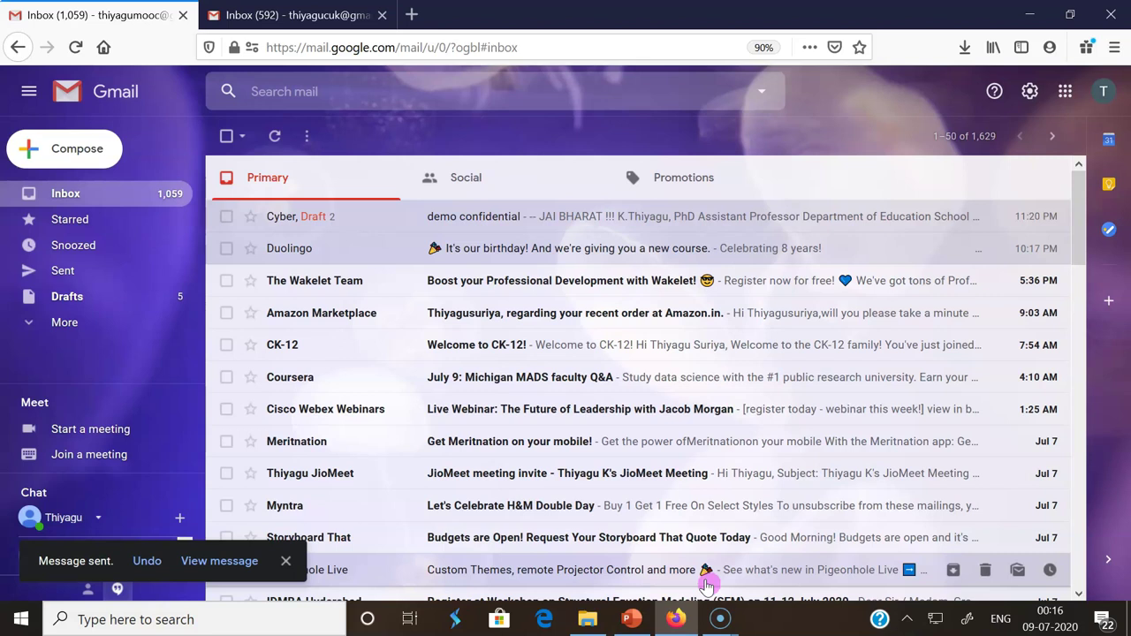
- Open the received "Demo confidential mail" in the recipient account's inbox and examine its expiration notice and available message actions
{"action": "left_click", "coordinate": [323, 17]}
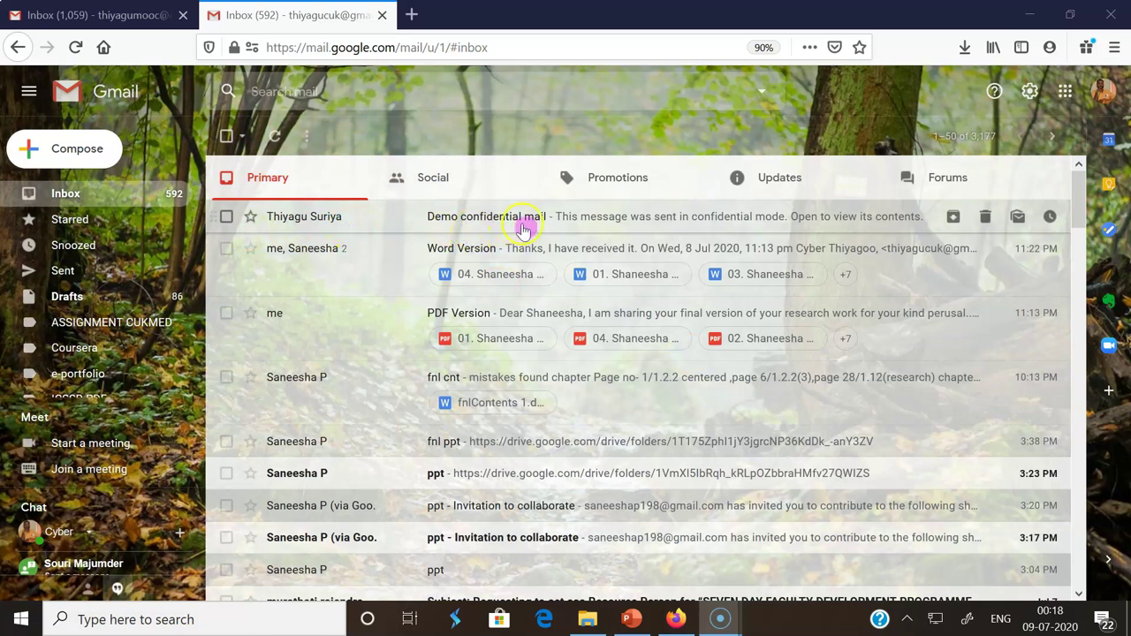
{"action": "left_click", "coordinate": [553, 223]}
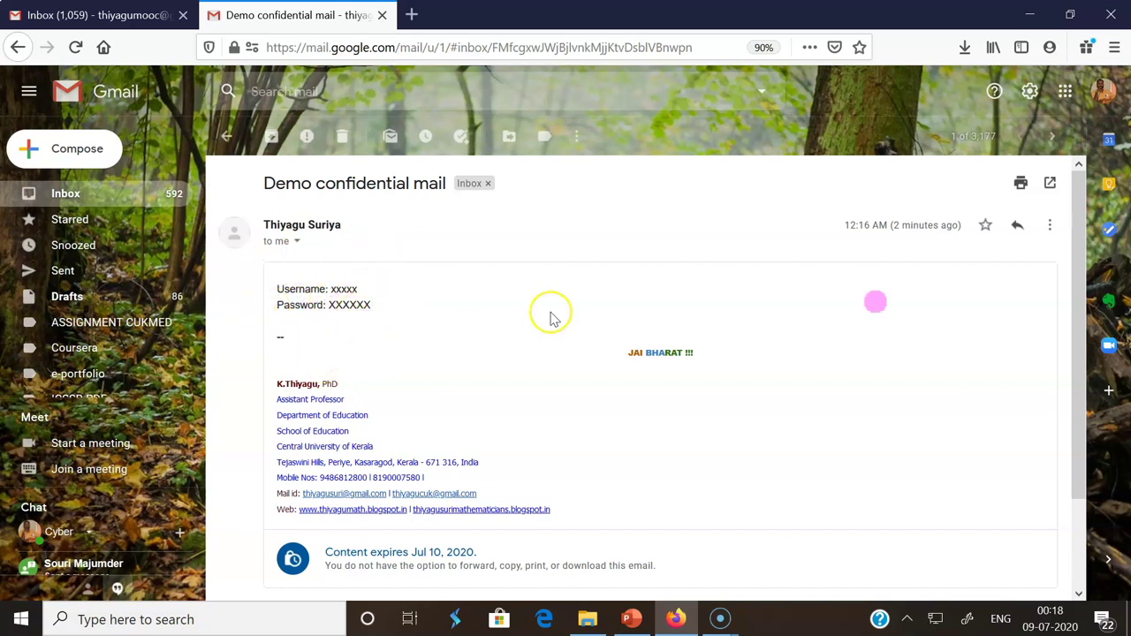
{"action": "left_click_drag", "start_coordinate": [1075, 301], "coordinate": [1076, 387]}
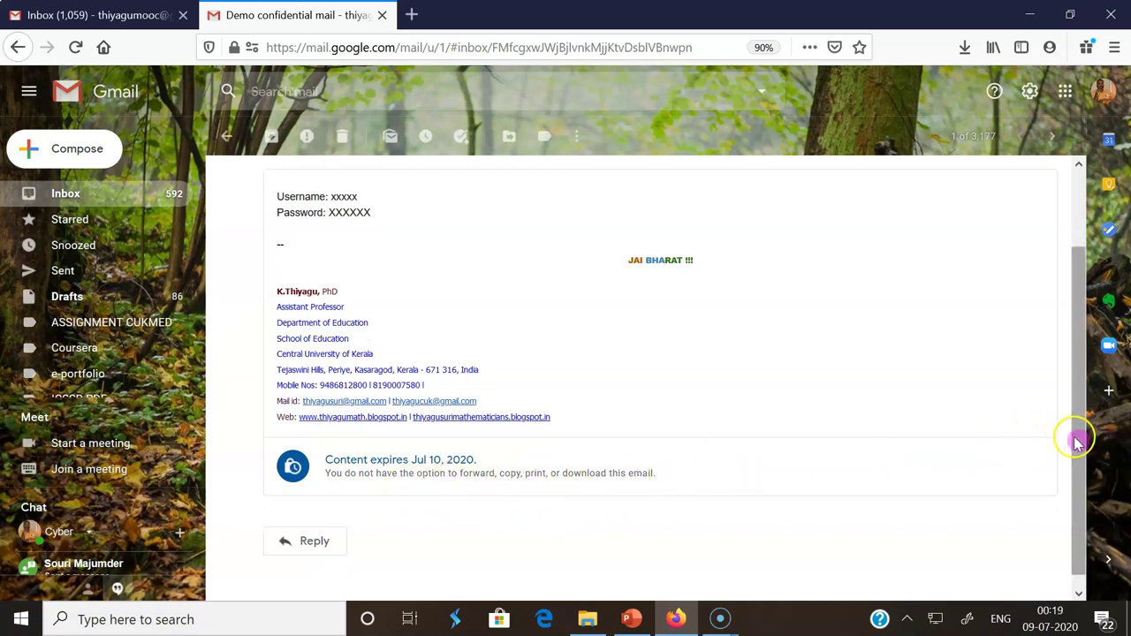
{"action": "scroll", "coordinate": [1077, 442], "scroll_direction": "up", "scroll_amount": 3}
{"action": "left_click", "coordinate": [1045, 228]}
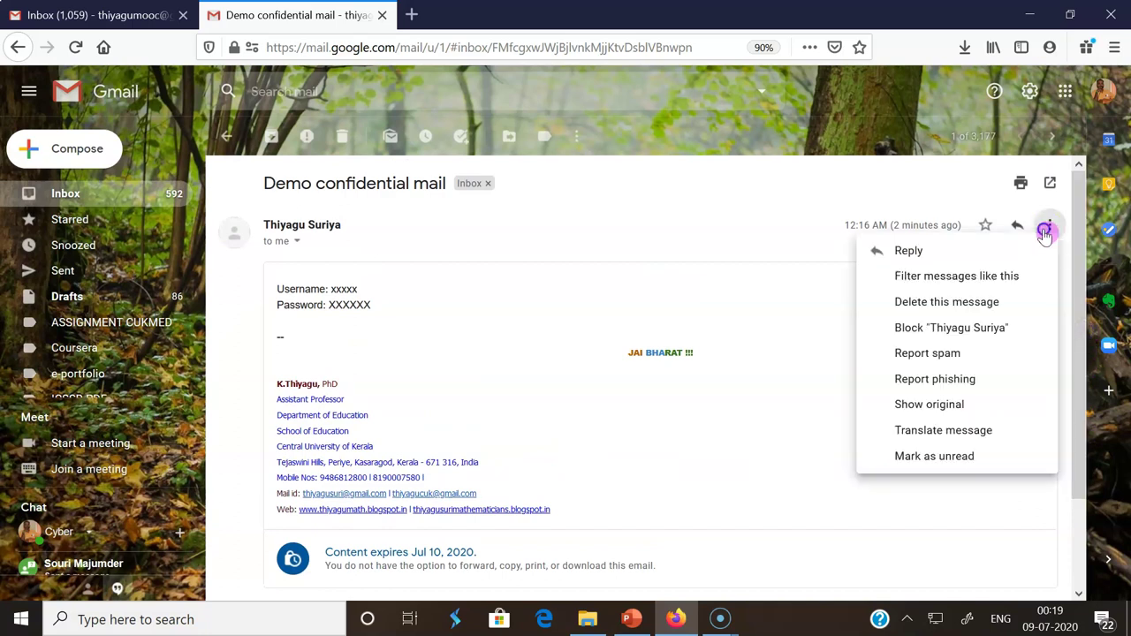